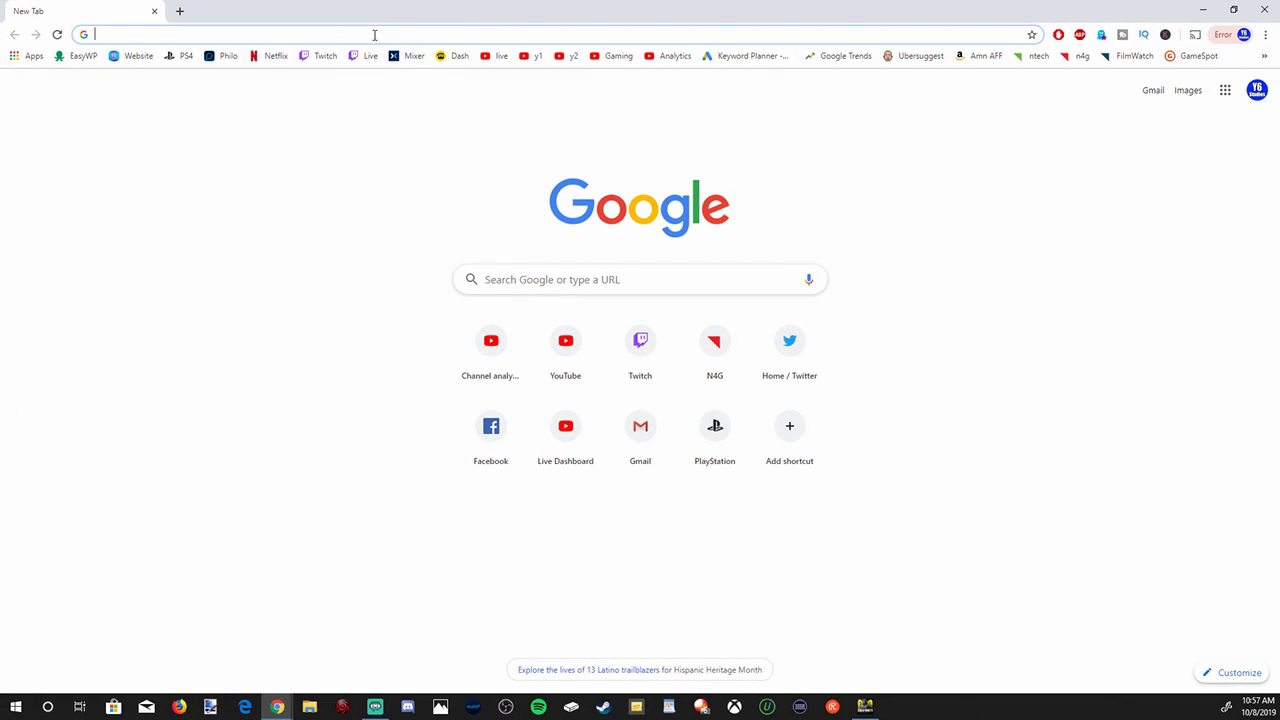
Search Google for 'tencent gaming buddy'
left_click(506, 284)
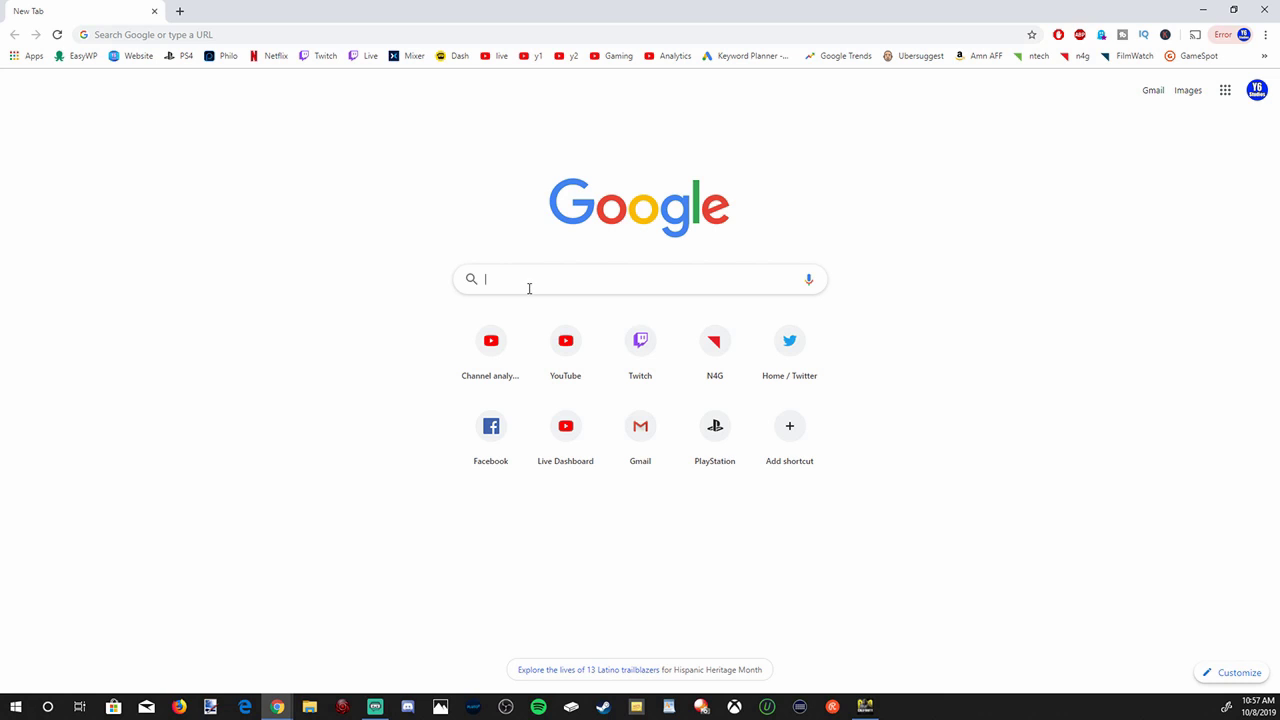
type("tencent gaming buddy")
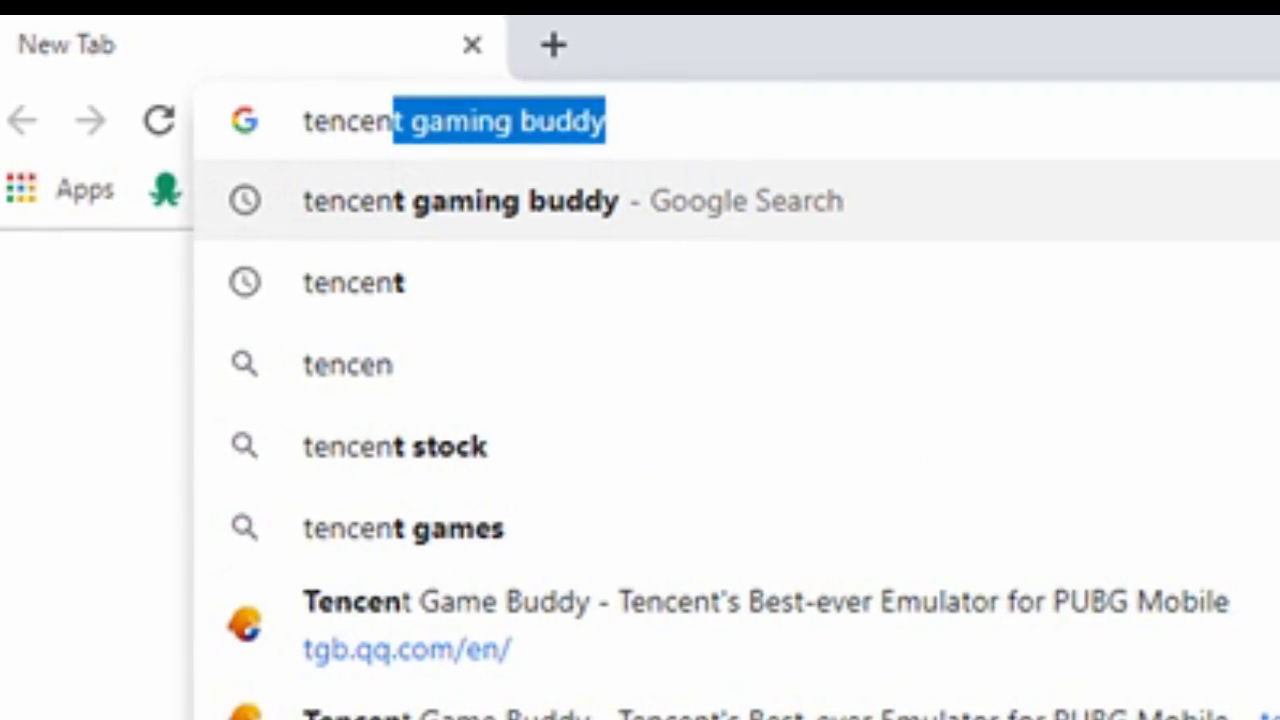
key("Return")
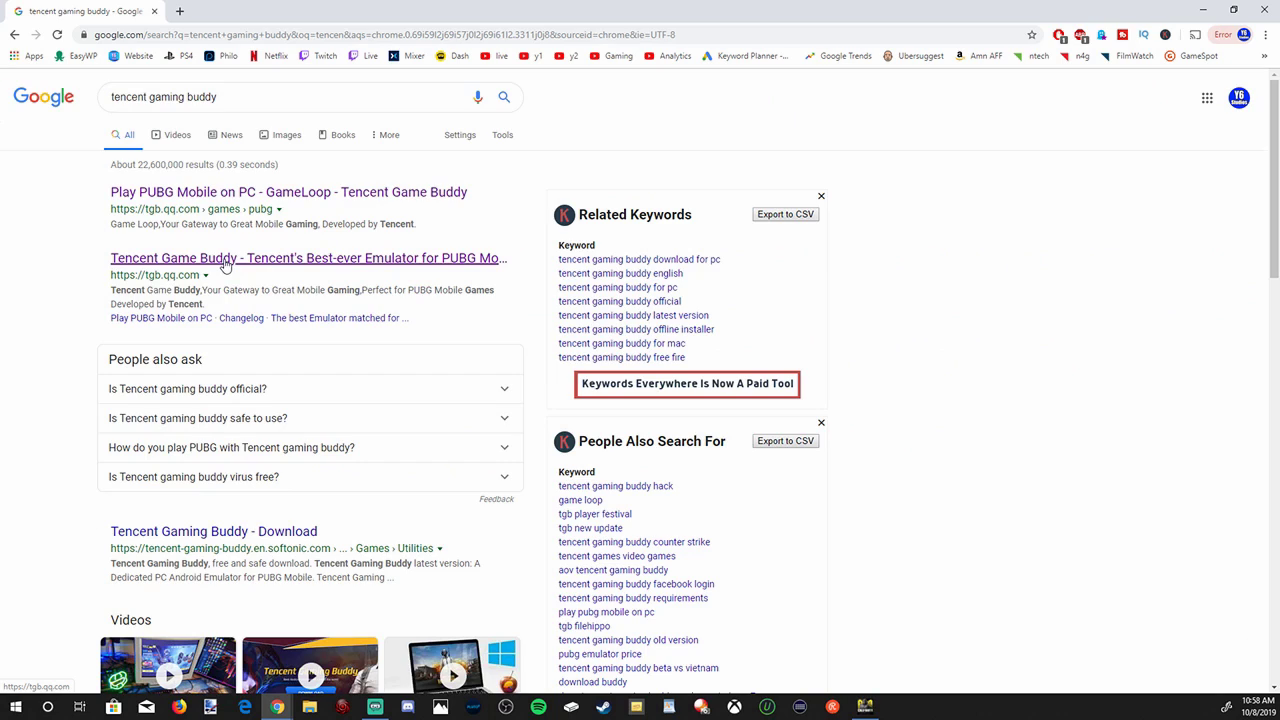
Open the tgb.qq.com Tencent Game Buddy site and start downloading the emulator installer
left_click(460, 280)
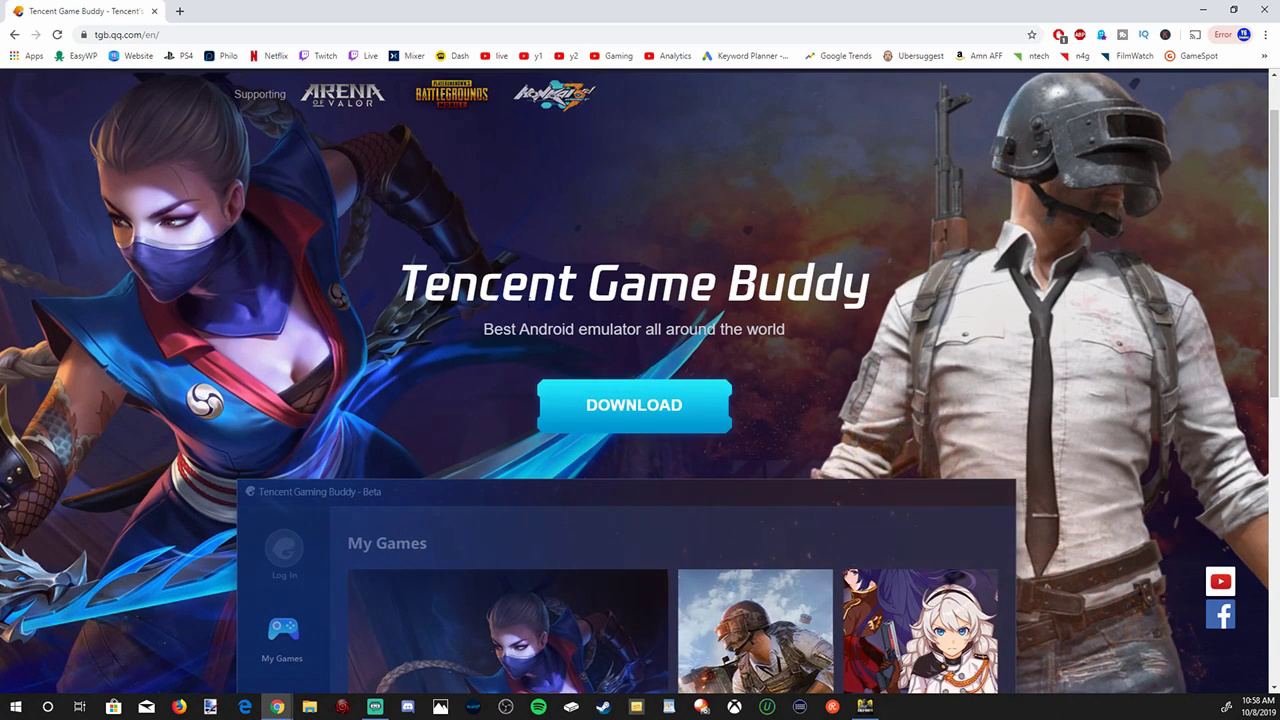
left_click(695, 407)
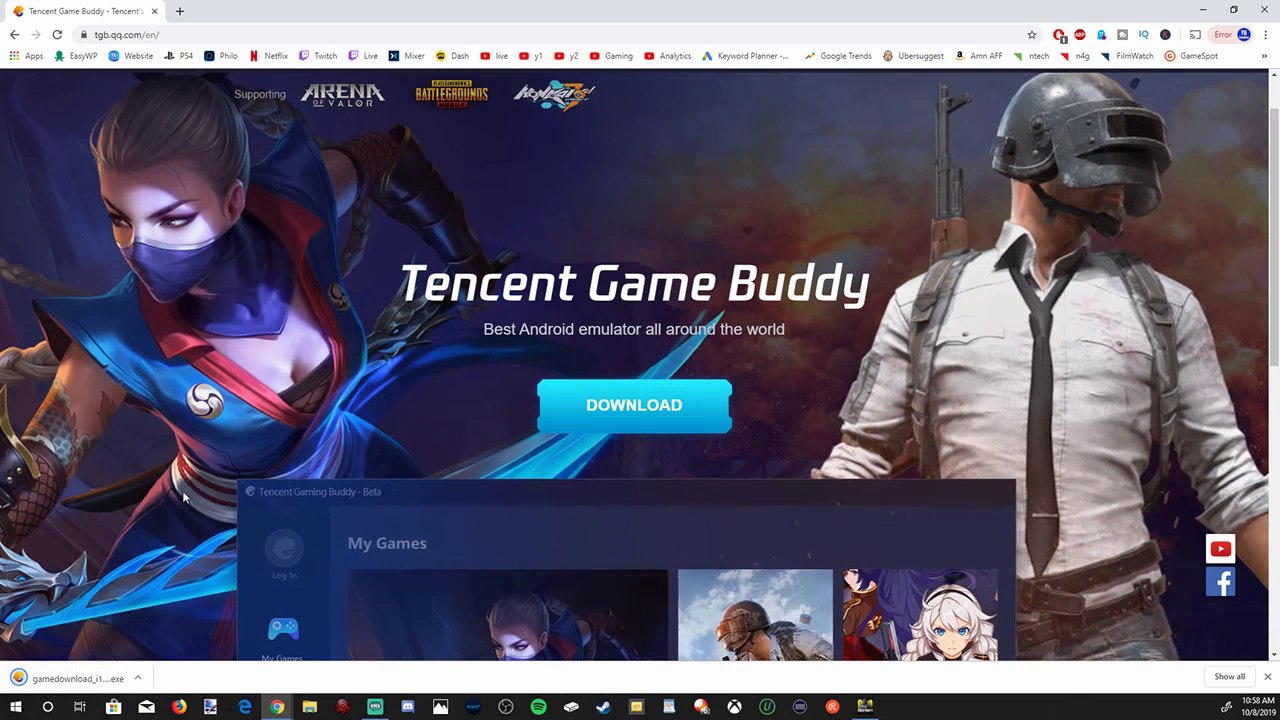
scroll(284, 503, "down", 5)
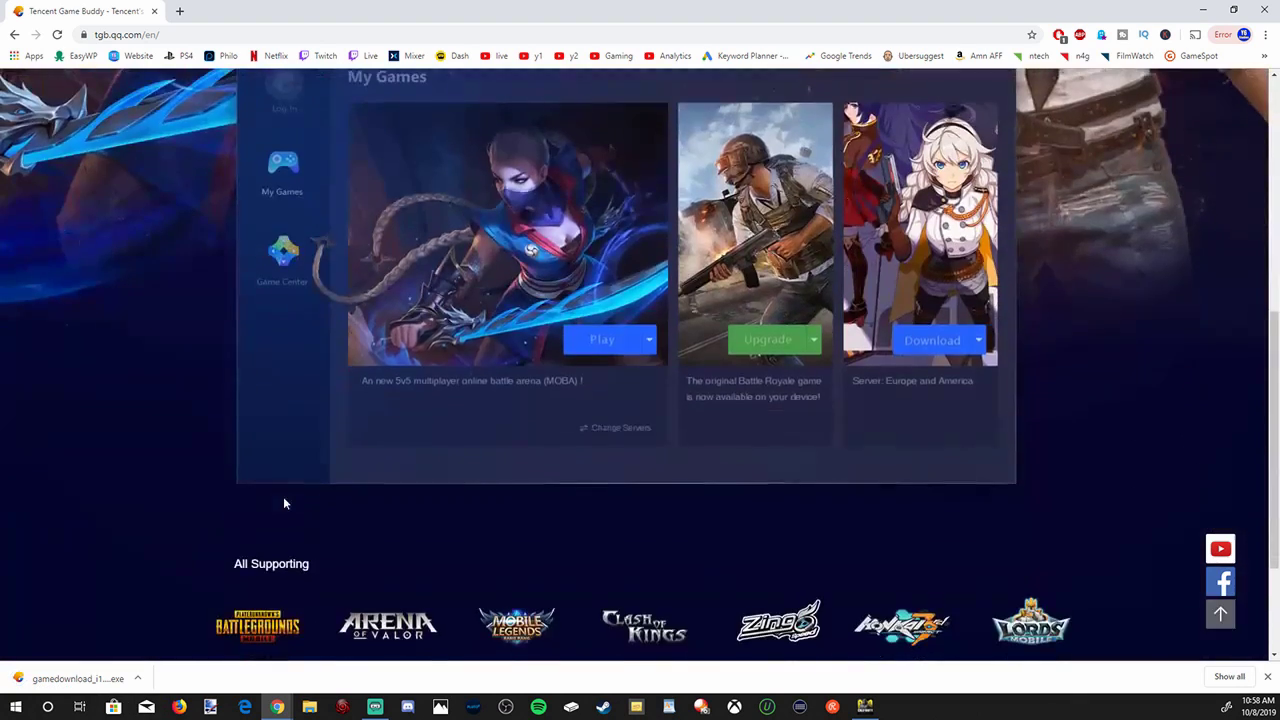
scroll(284, 503, "down", 2)
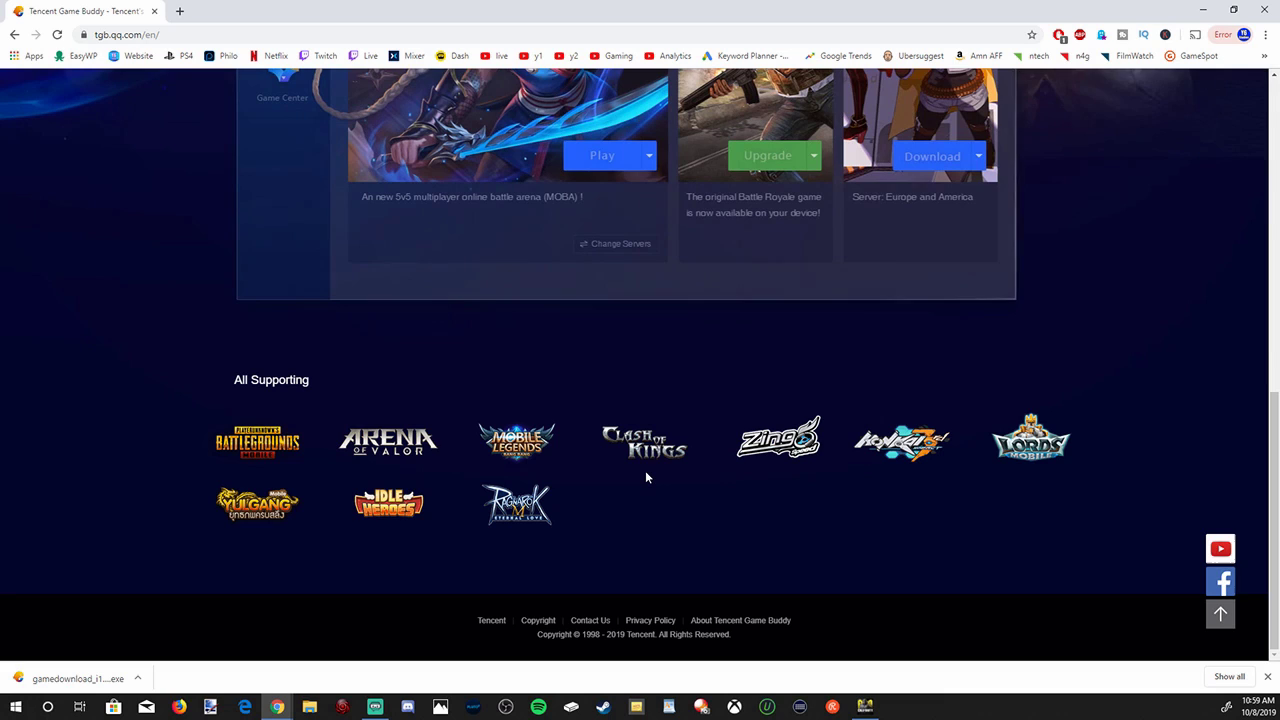
Show the downloaded gamedownload_i1…exe installer in its folder
scroll(646, 477, "up", 5)
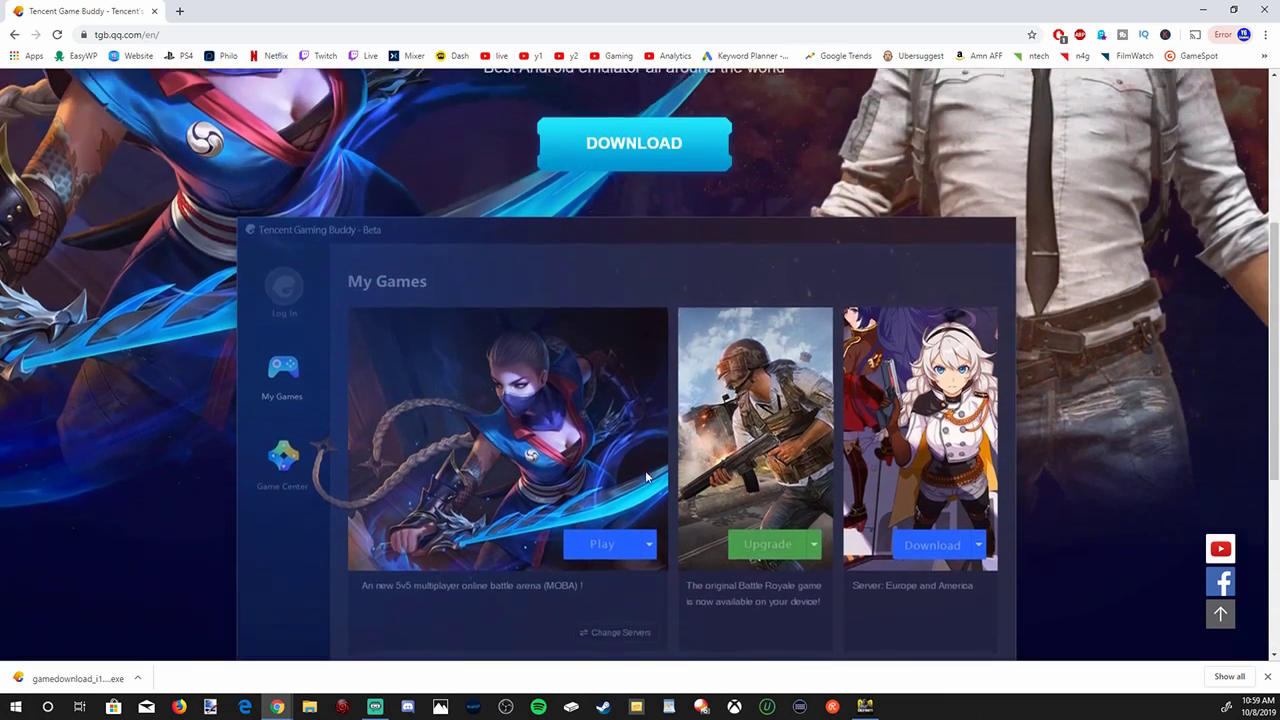
scroll(646, 477, "up", 1)
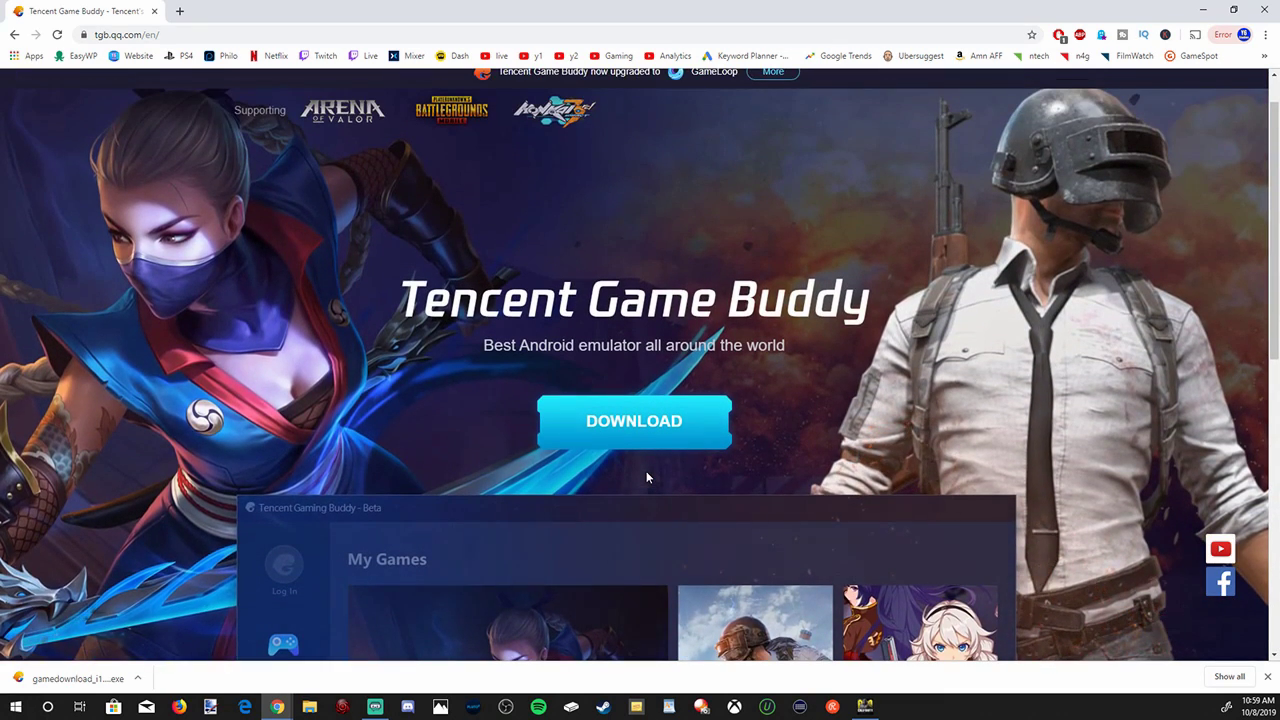
scroll(646, 477, "up", 1)
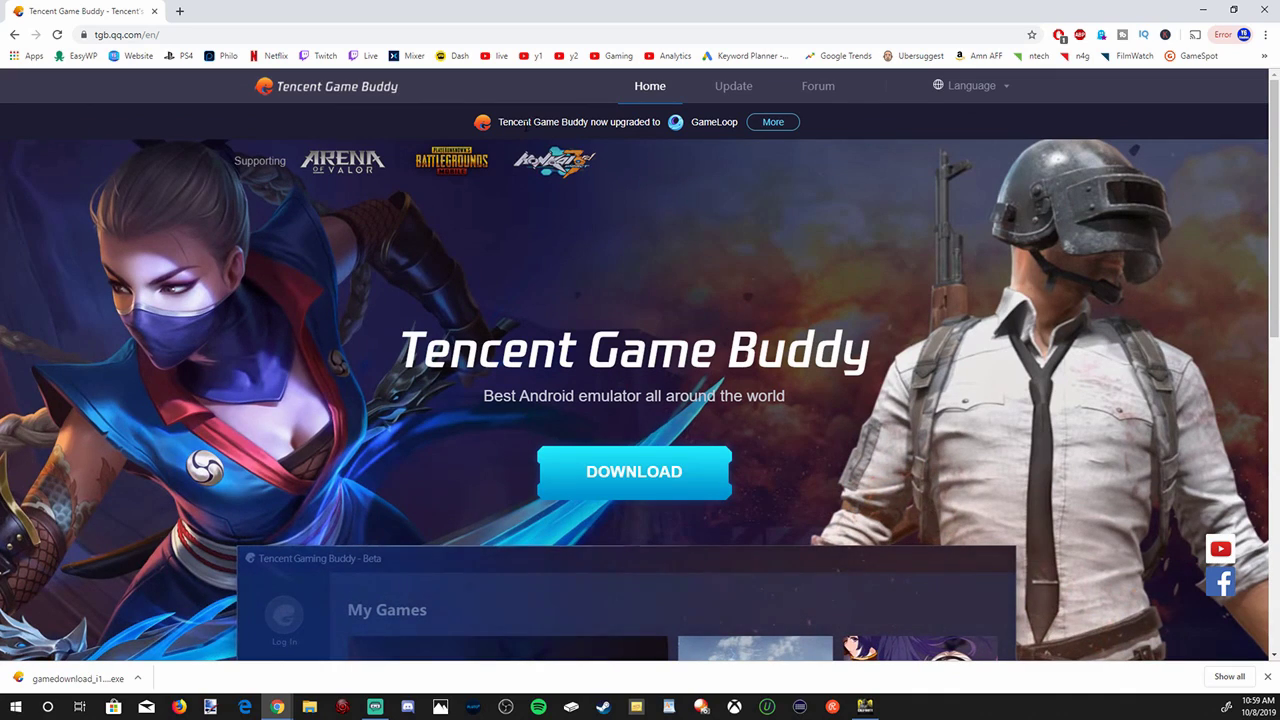
left_click(140, 678)
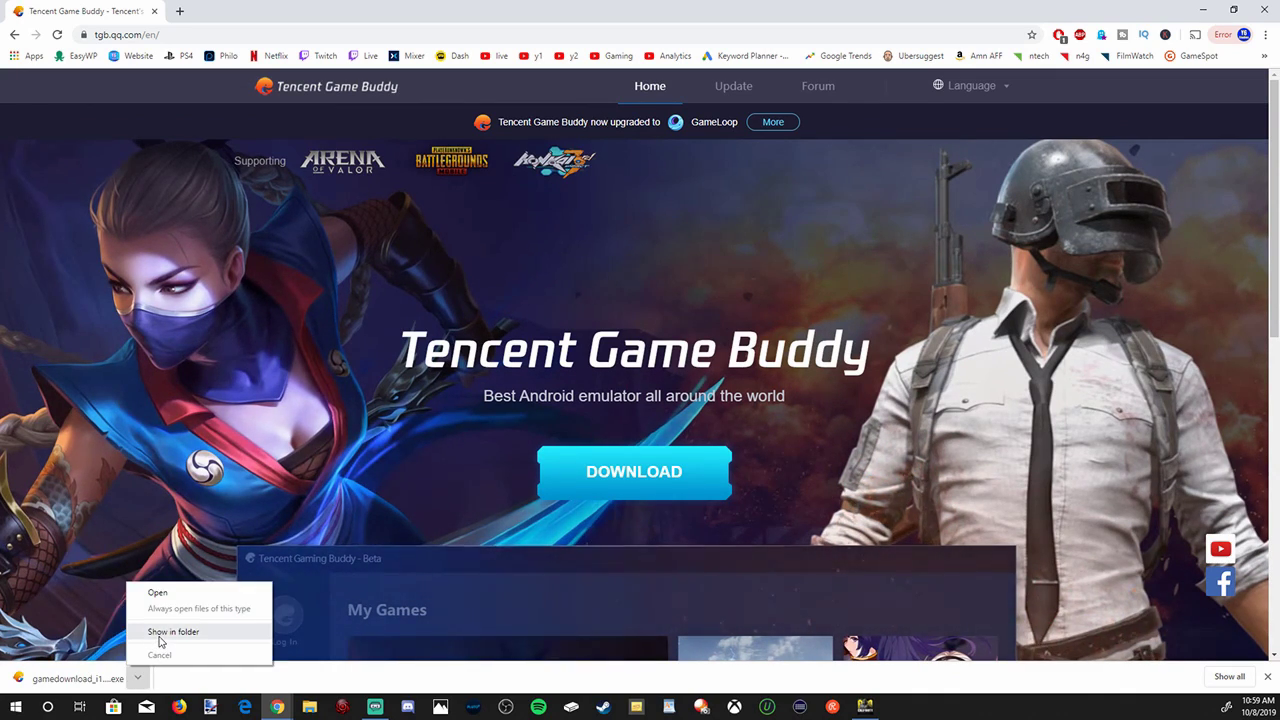
left_click(160, 634)
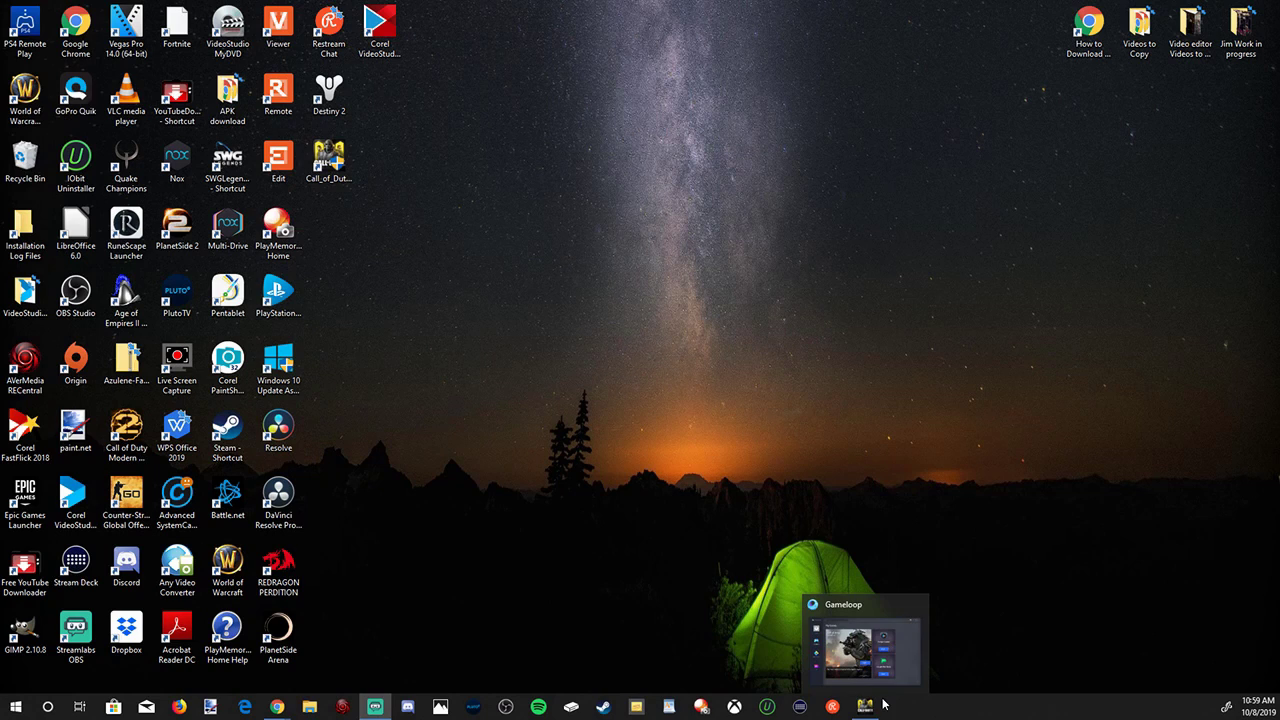
Bring Gameloop back and open the Call of Duty page (V1.0.8, 1272.61M) in Game Center
key("super+d")
left_click(866, 707)
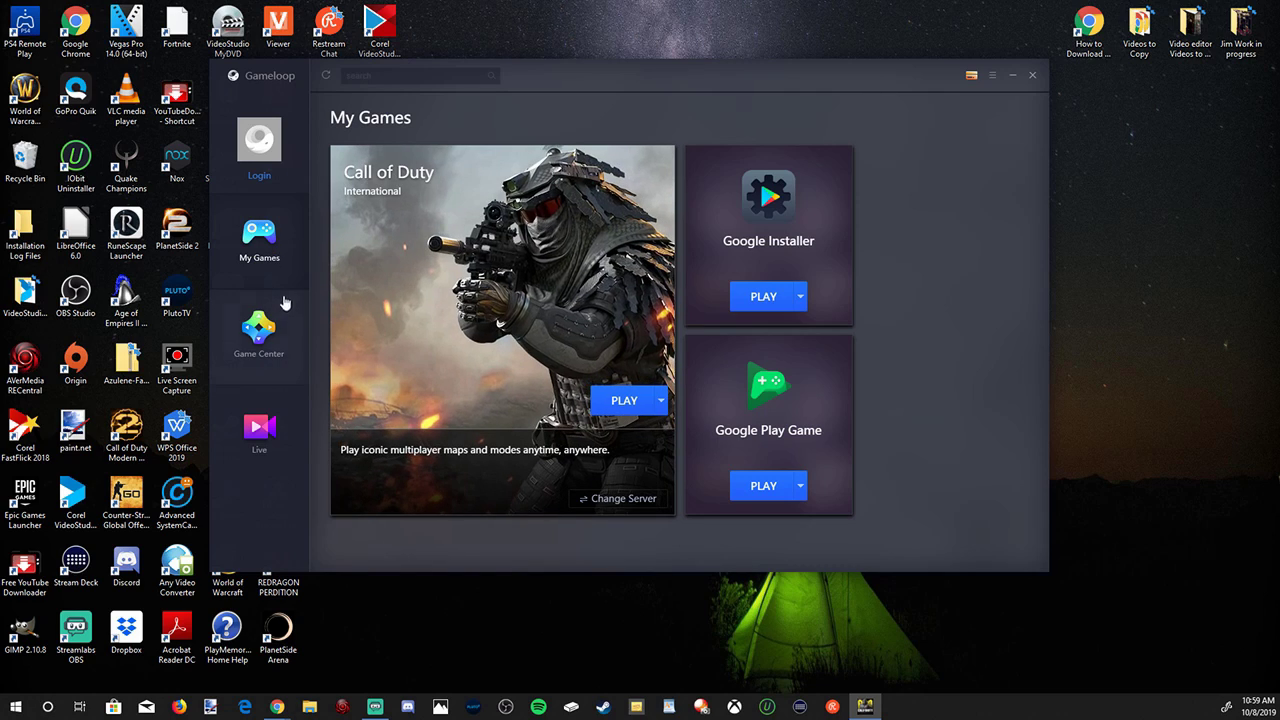
left_click(274, 333)
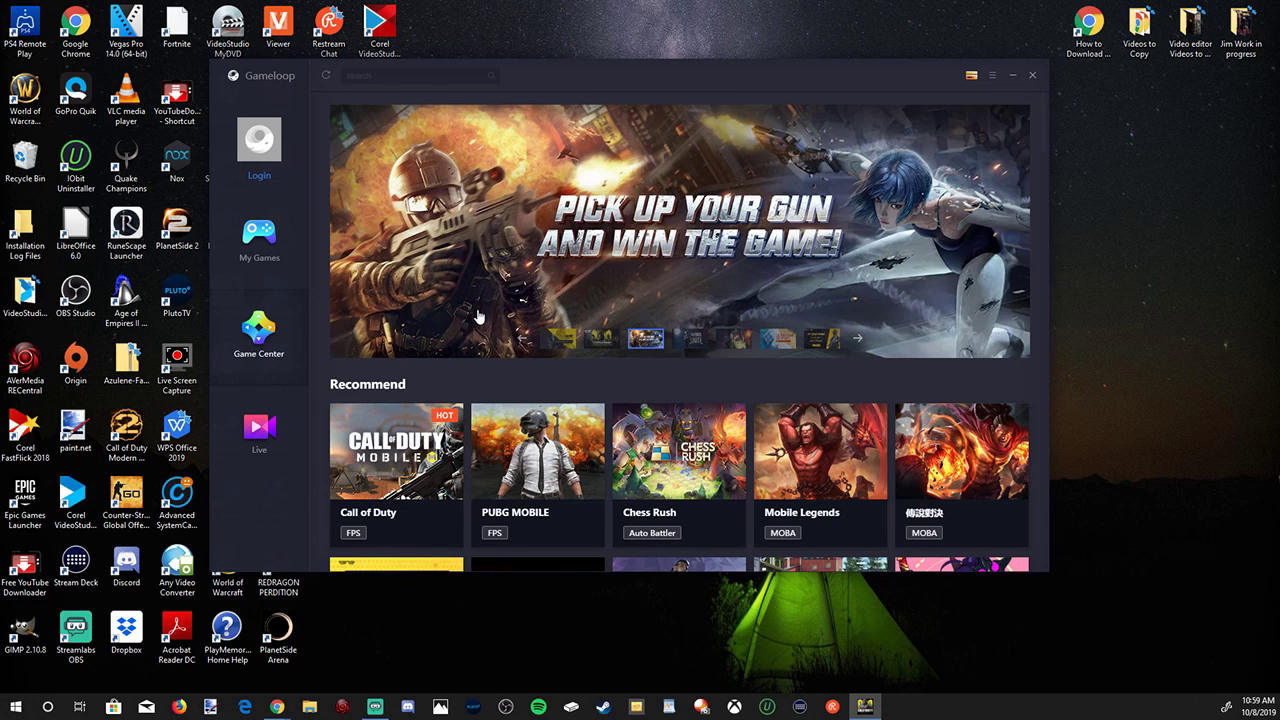
scroll(478, 318, "down", 1)
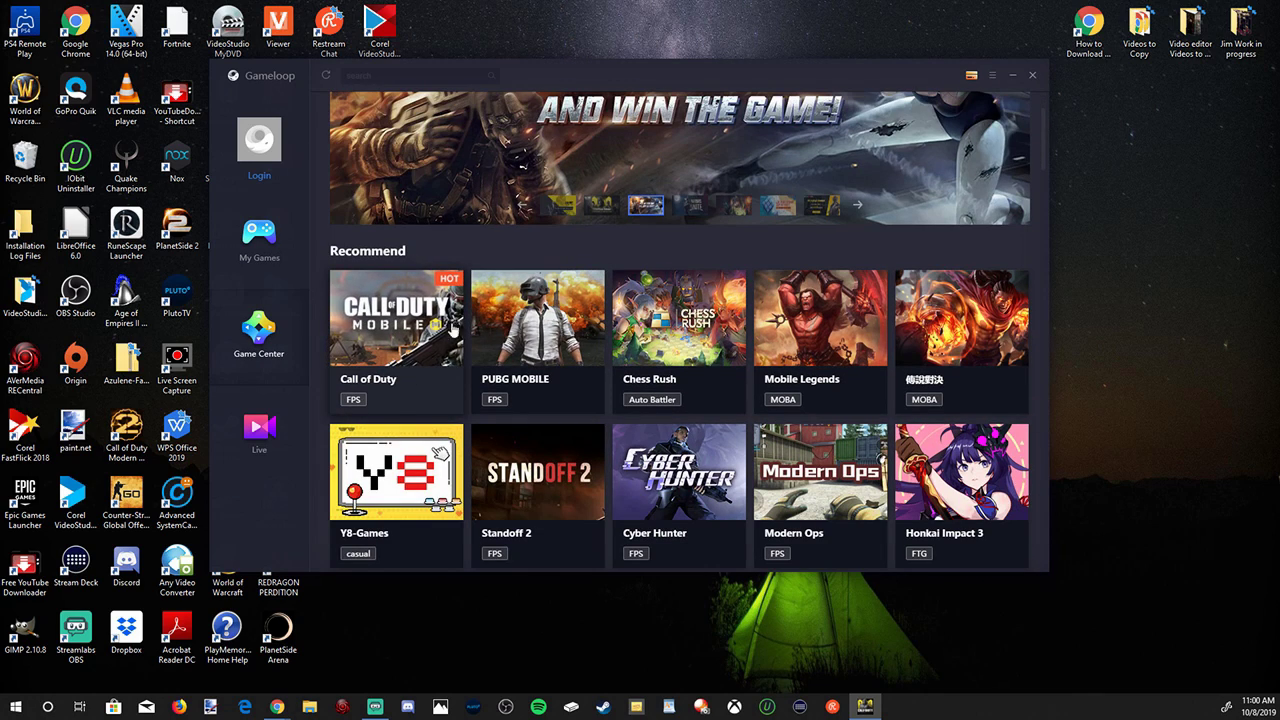
left_click(409, 328)
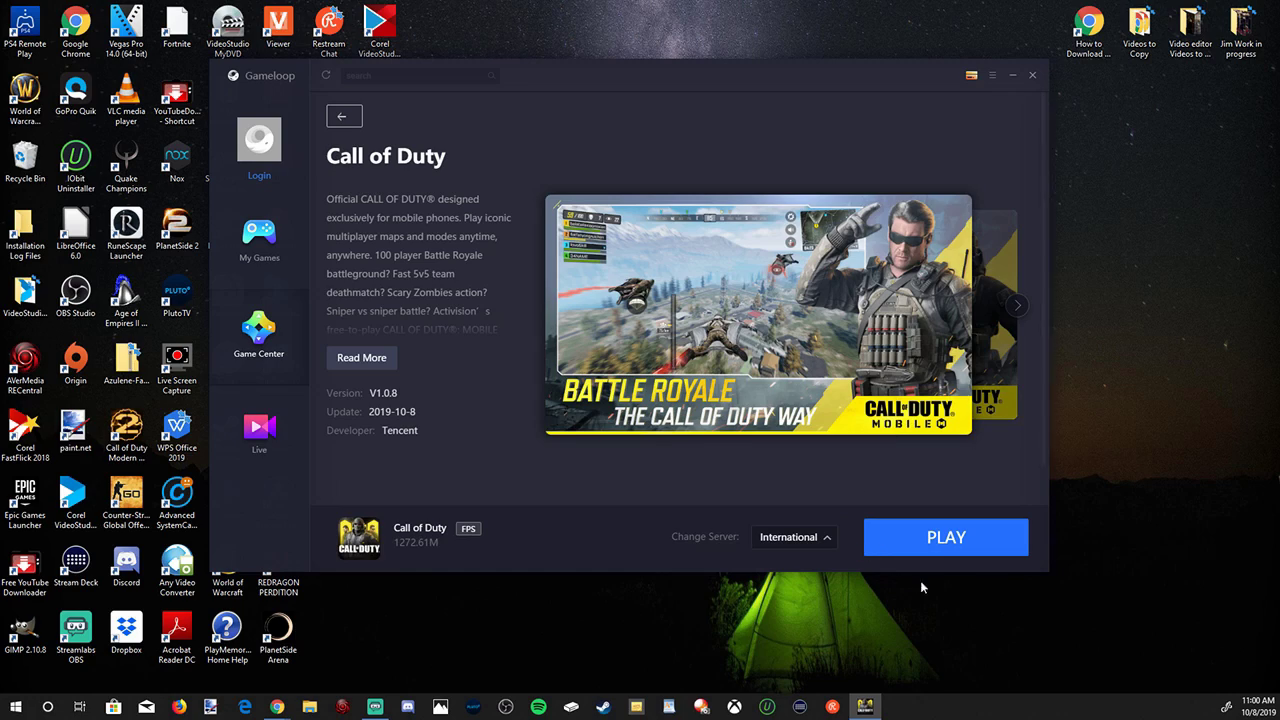
Launch Call of Duty Mobile, dismiss the Default Controller overview and switch the emulator to full screen
left_click(974, 539)
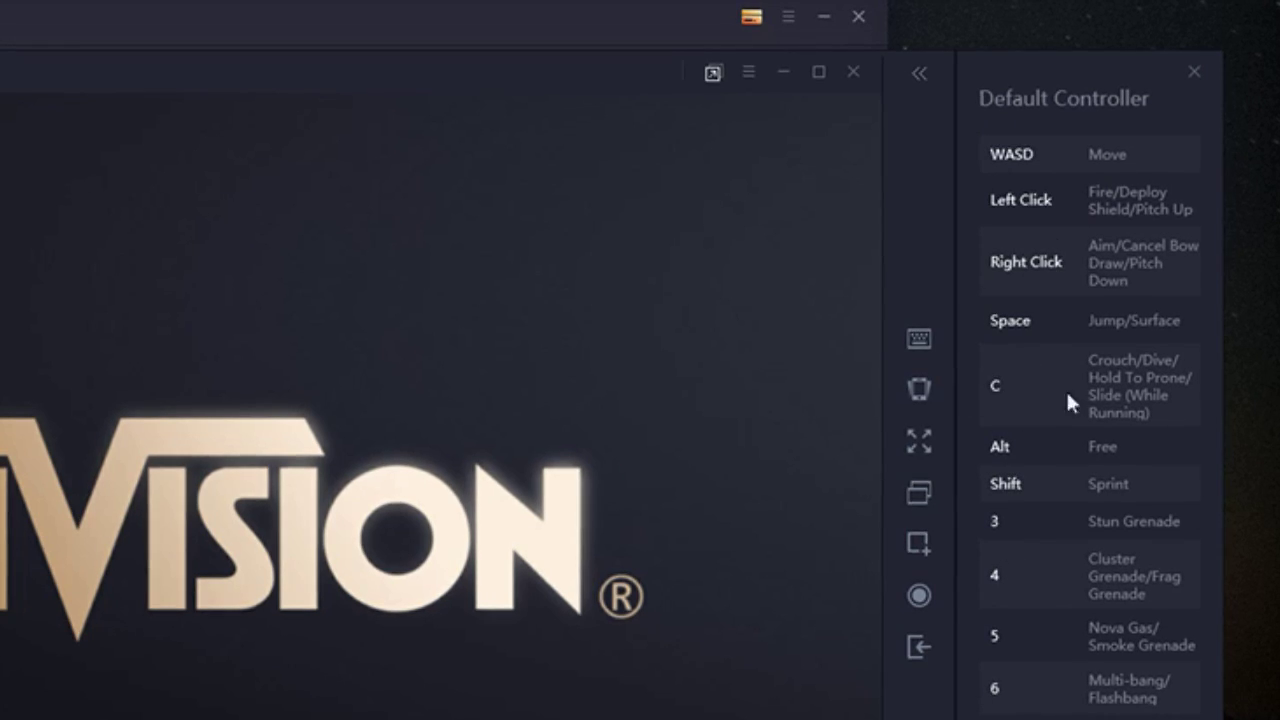
left_click(1196, 73)
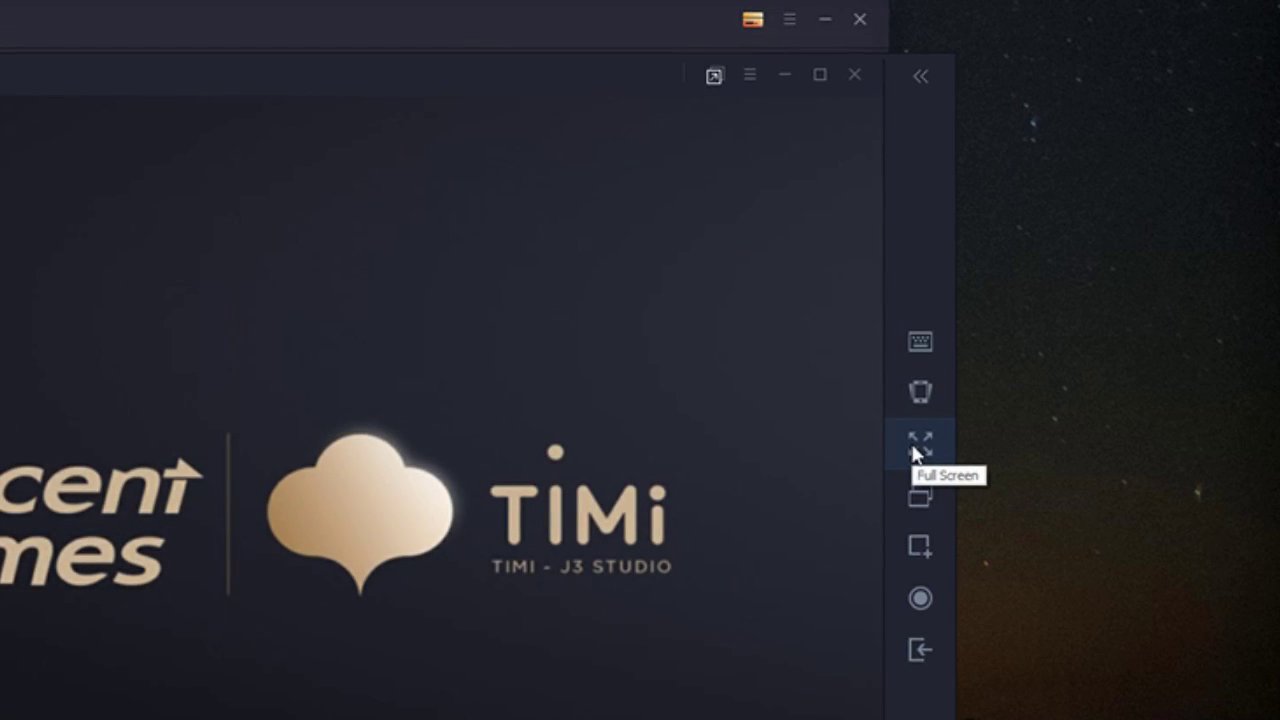
left_click(918, 447)
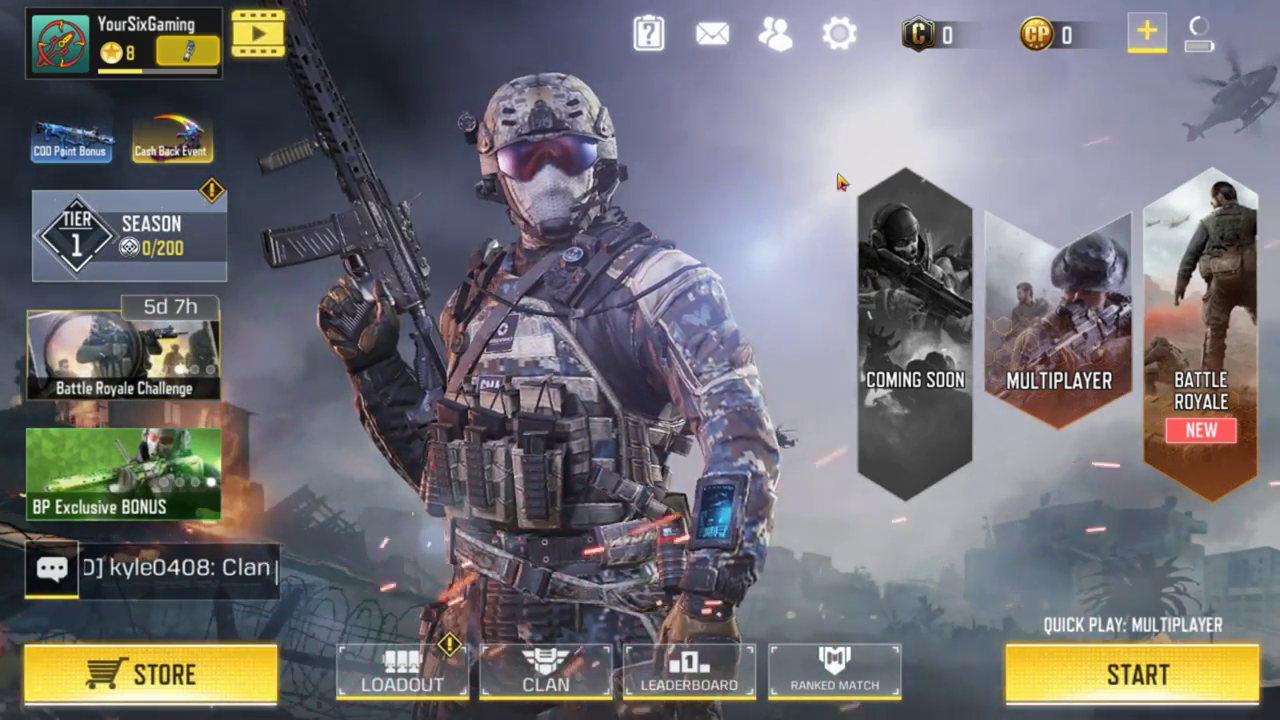
left_click(840, 34)
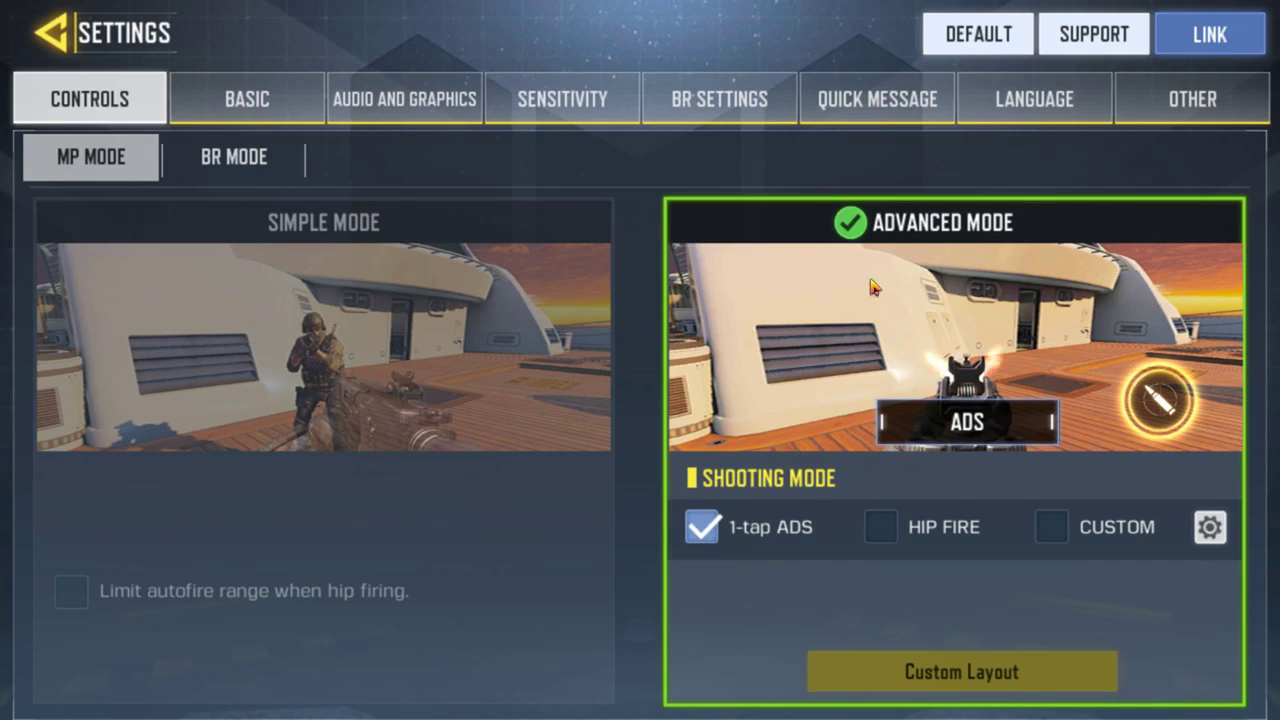
Switch on Fast Throw Grenade in the game's BASIC settings
left_click(289, 106)
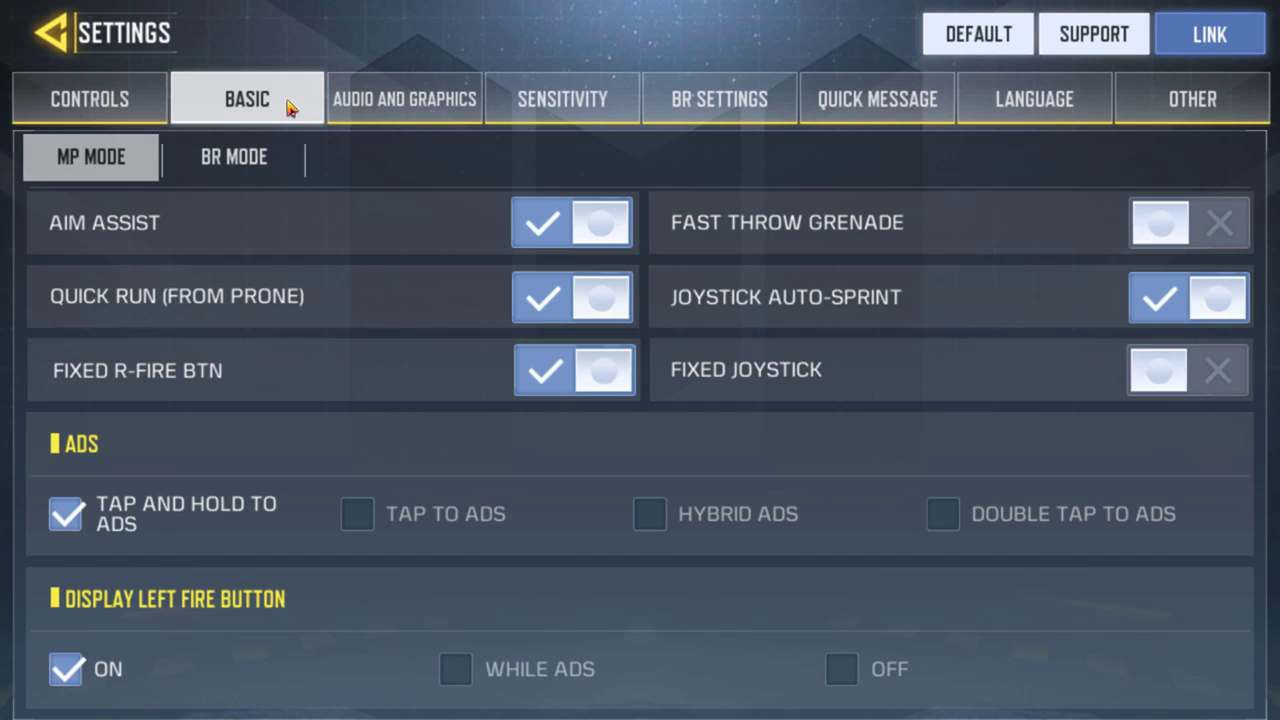
scroll(486, 309, "down", 10)
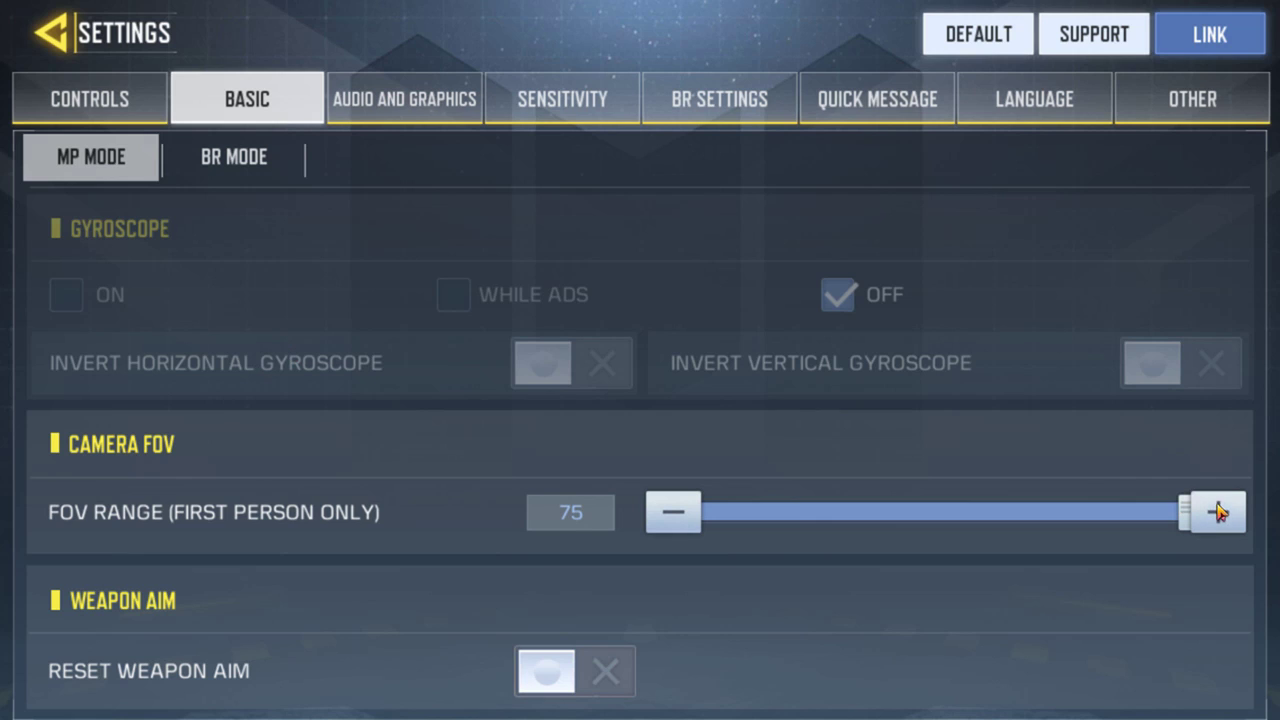
scroll(1055, 510, "down", 3)
scroll(1040, 527, "up", 10)
scroll(1040, 527, "up", 5)
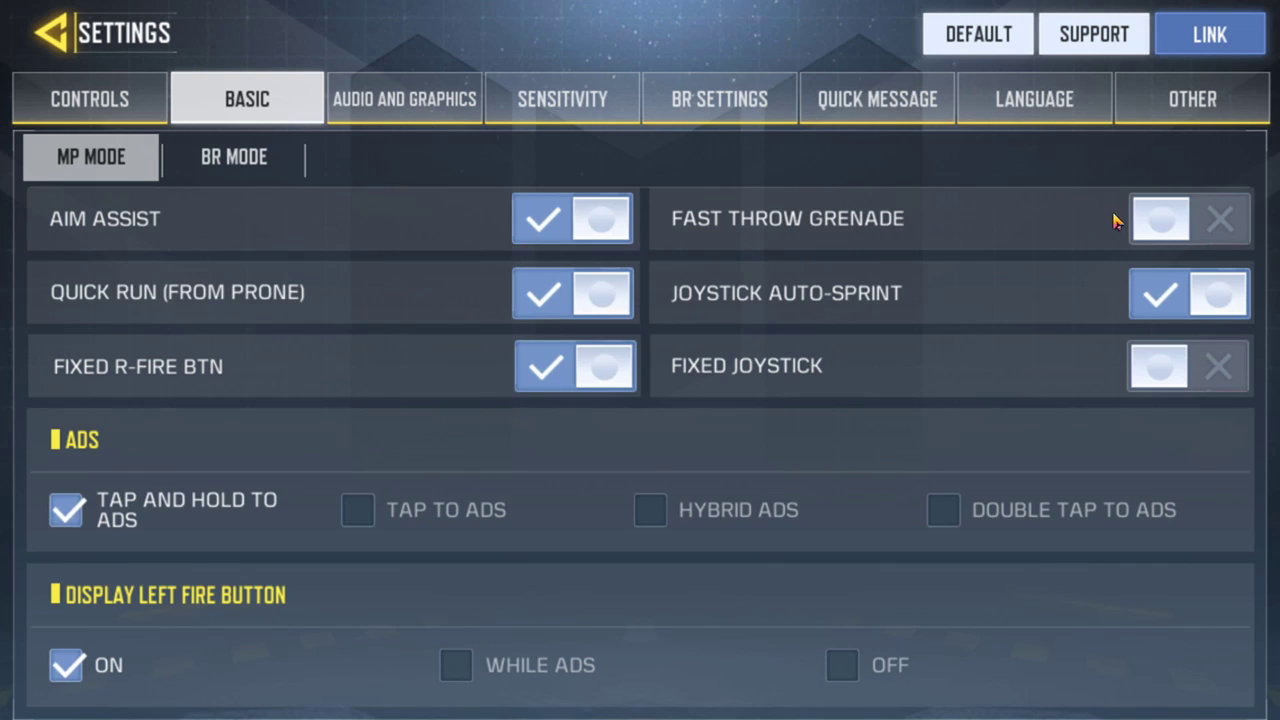
left_click(1166, 221)
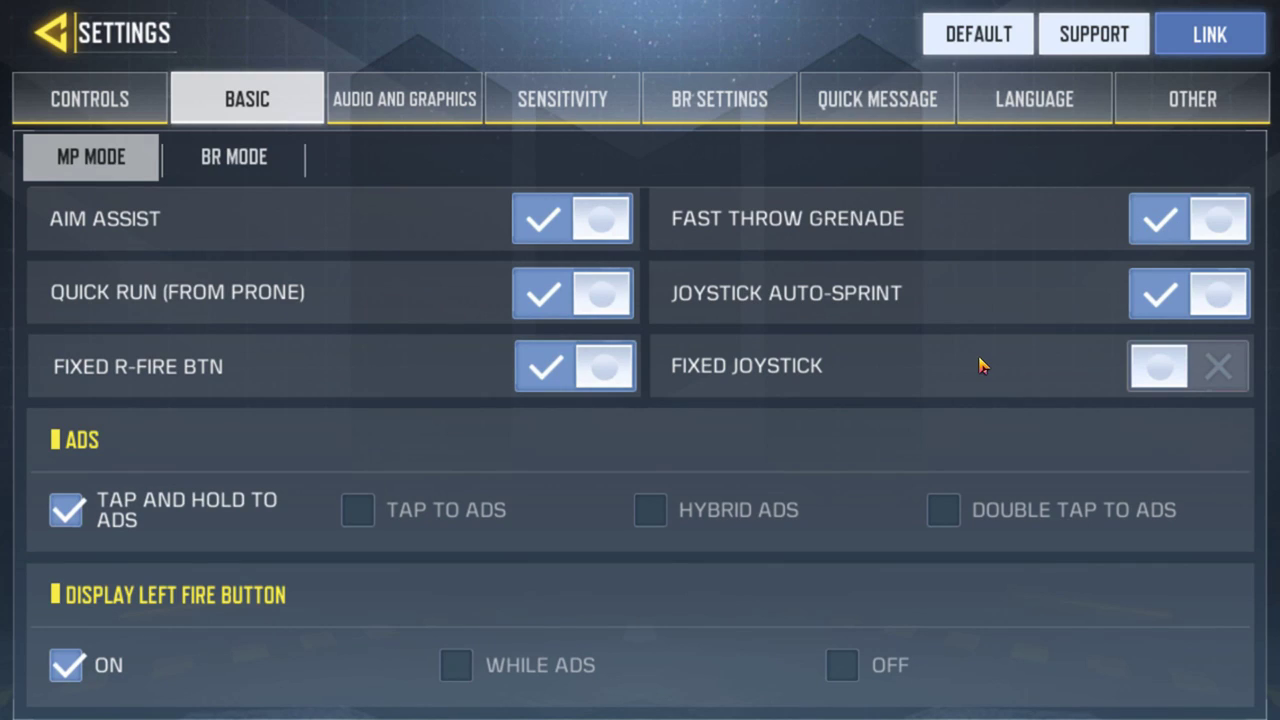
scroll(286, 363, "down", 5)
scroll(200, 477, "up", 5)
scroll(211, 494, "down", 5)
left_click(388, 112)
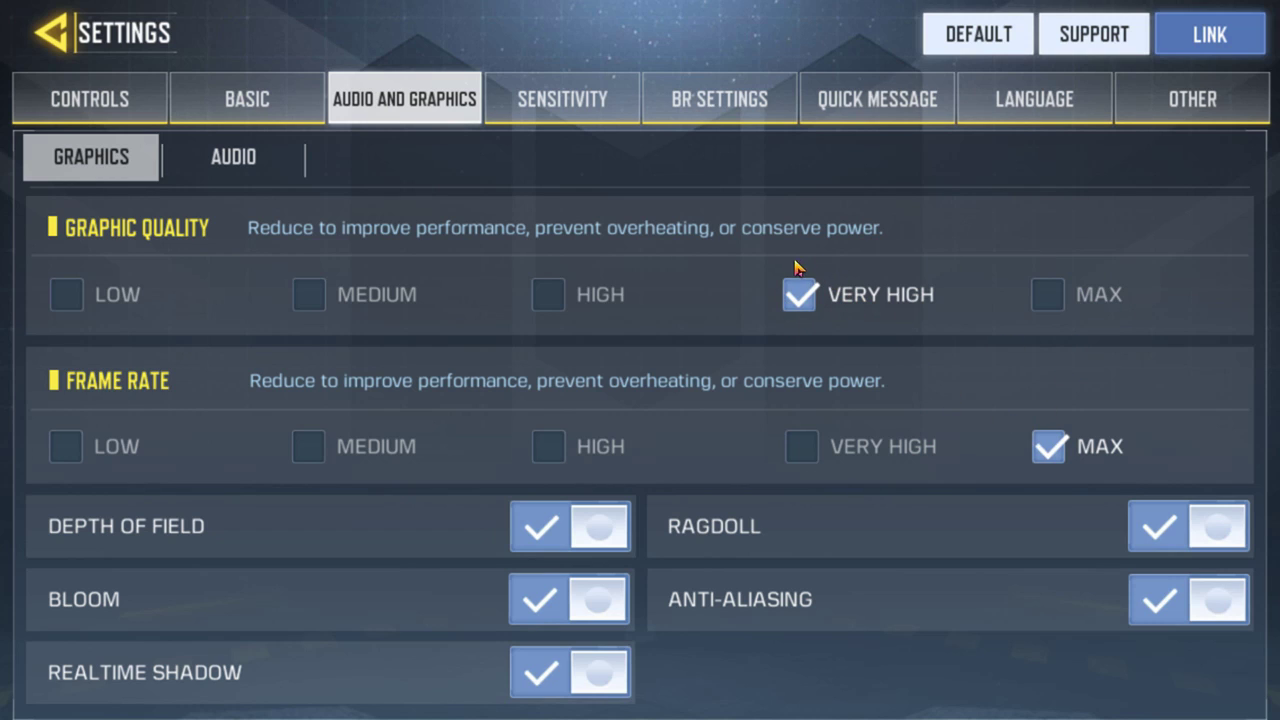
Scroll through the Graphics settings to check Very High quality, Max frame rate and effect toggles
scroll(1034, 400, "down", 5)
scroll(1020, 391, "up", 5)
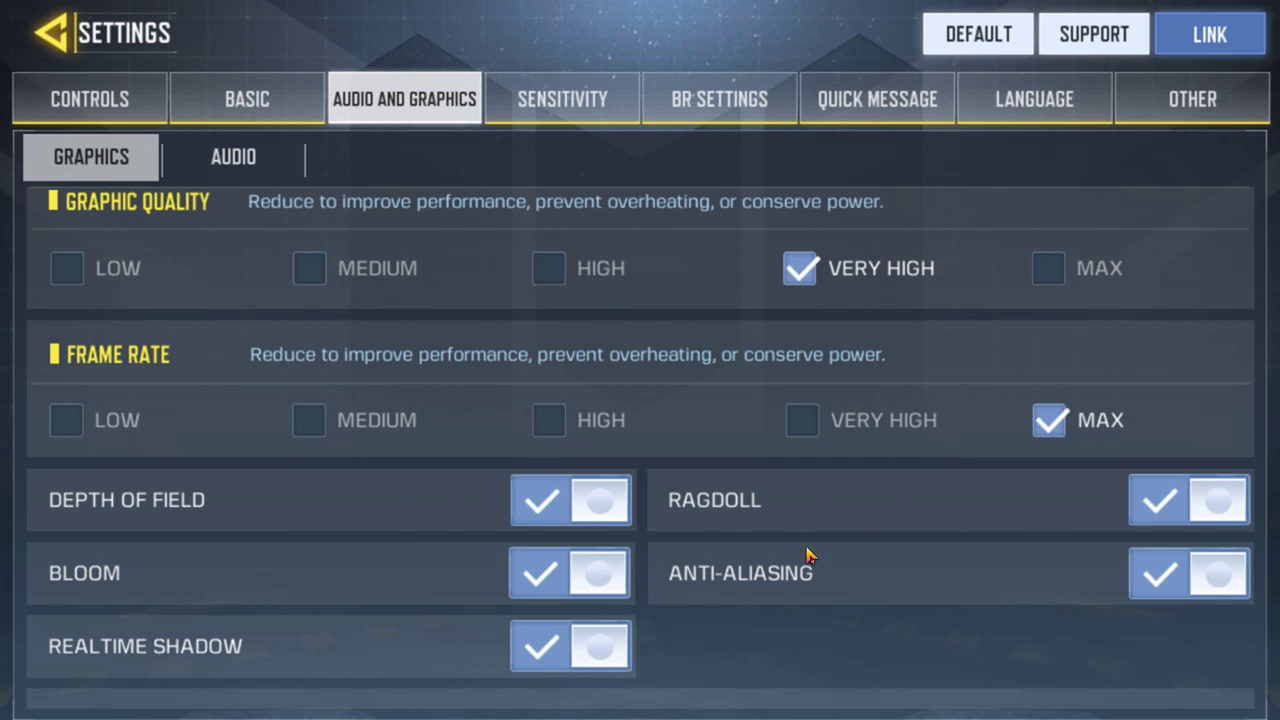
scroll(808, 556, "down", 5)
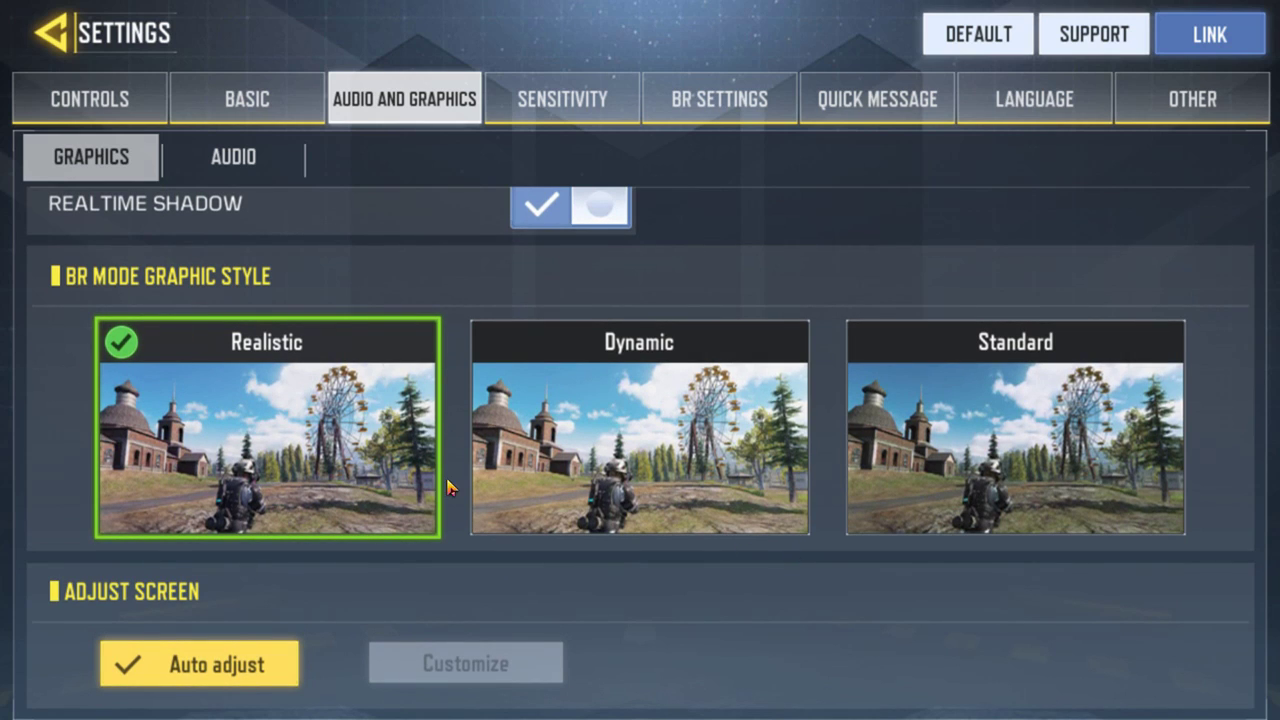
scroll(773, 373, "up", 5)
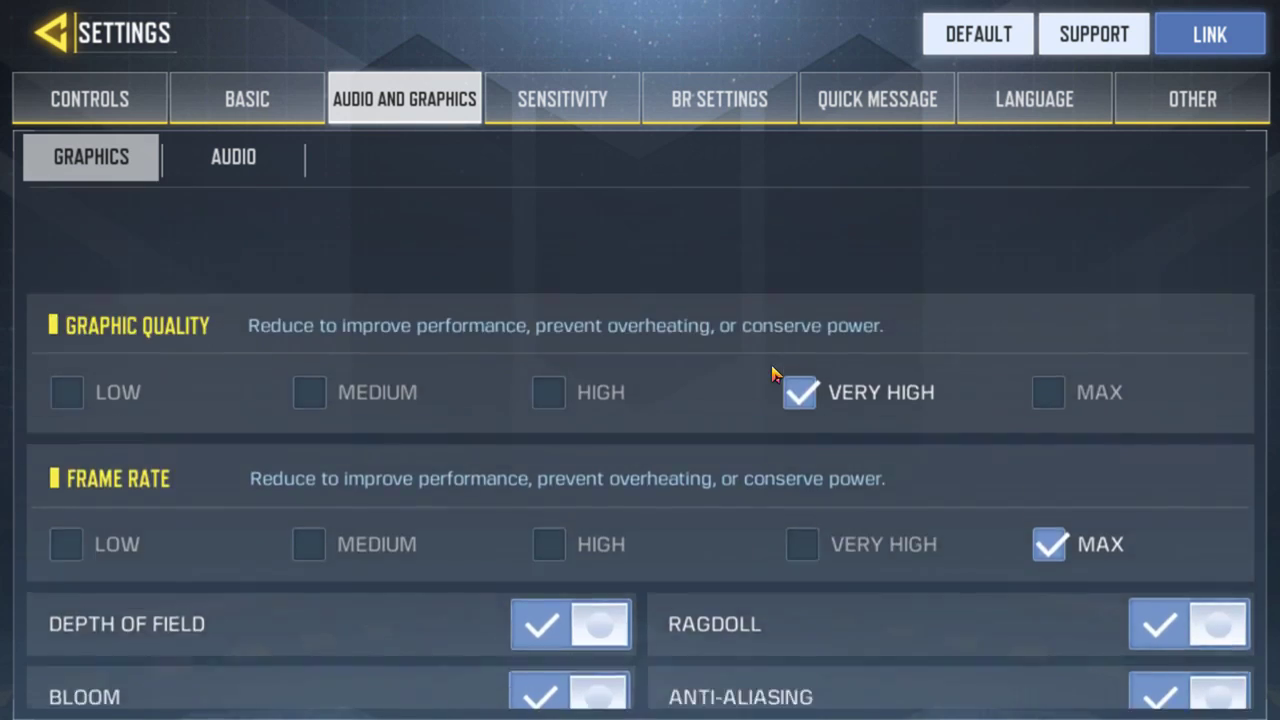